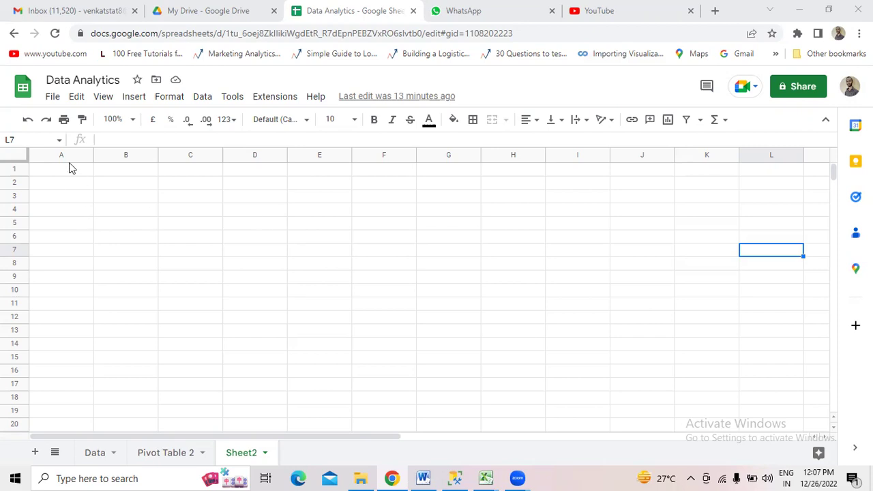
Step: Open the File > Import dialog on its Upload page to add a file from the computer
click(53, 98)
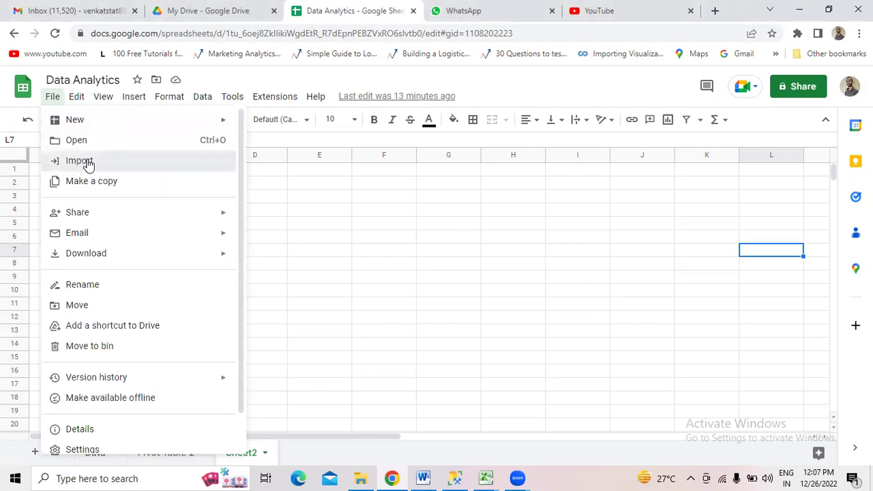
click(87, 161)
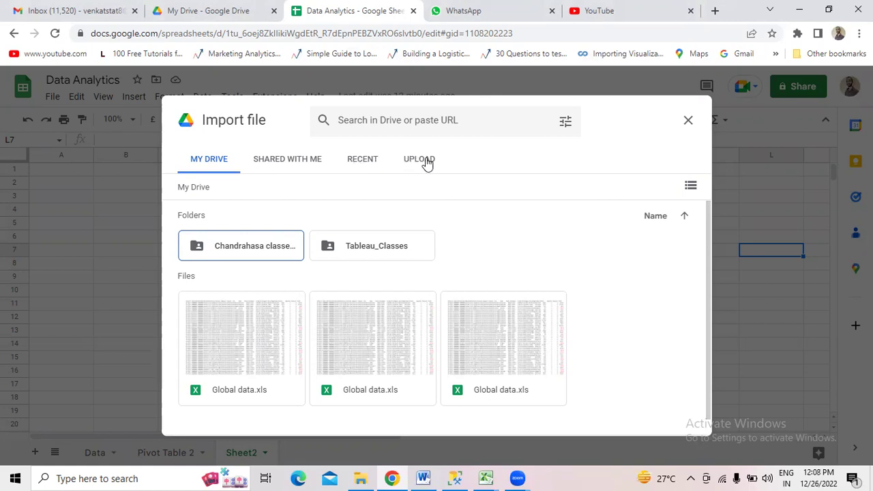
click(428, 163)
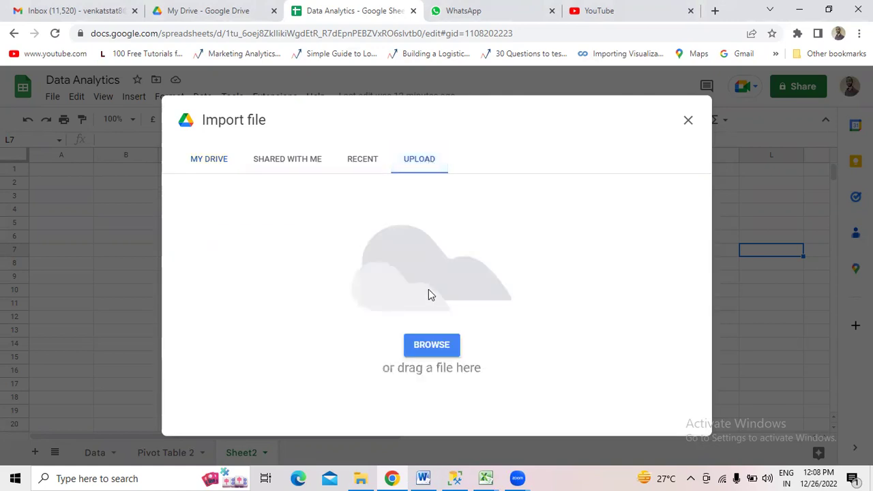
Step: Upload Global data.xls from the Downloads folder as the import file
click(427, 346)
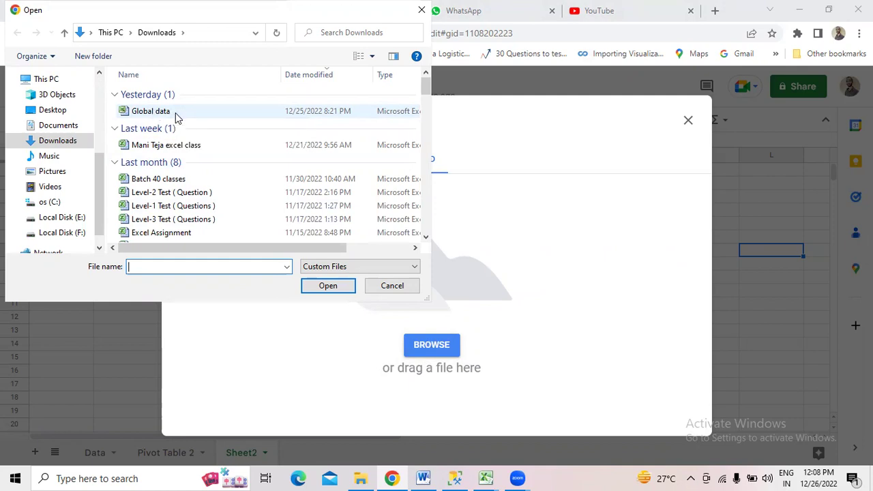
click(175, 113)
click(326, 287)
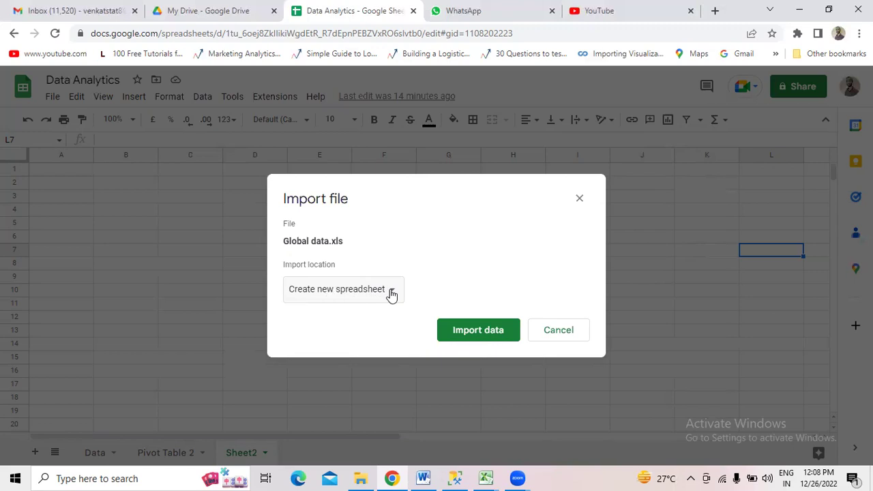
Step: Import Global data.xls into Data Analytics using the Insert new sheet(s) location
click(392, 294)
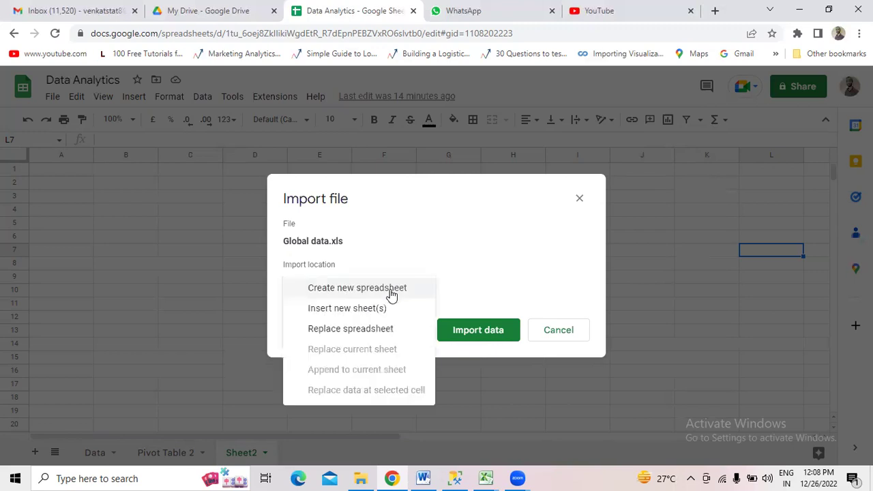
click(346, 310)
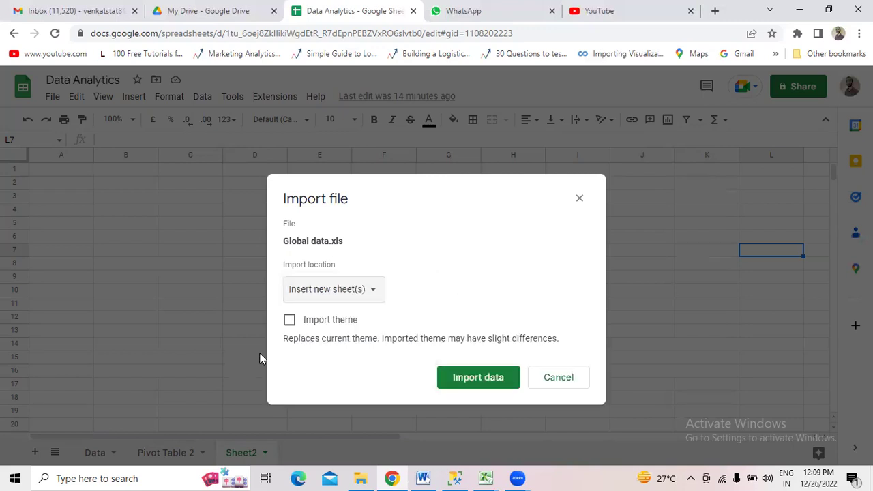
click(477, 380)
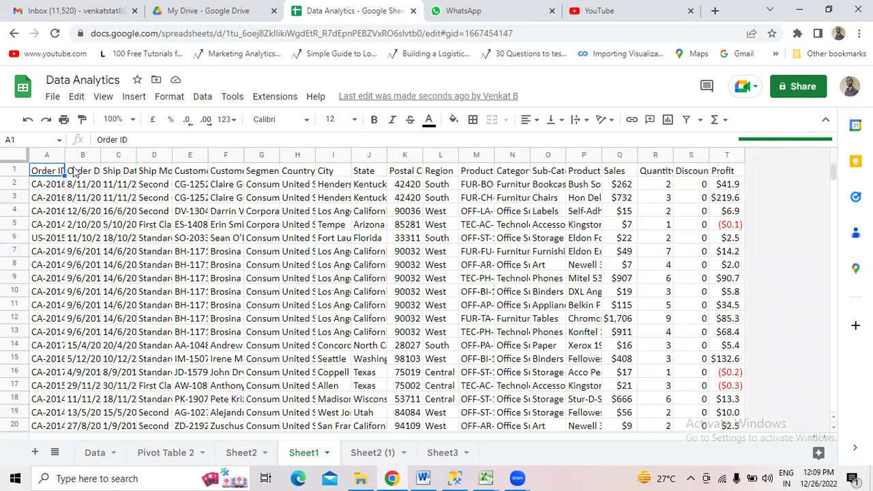
Step: Auto-fit all Sheet1 columns, then check the Order ID and Order Date headers display fully
click(18, 158)
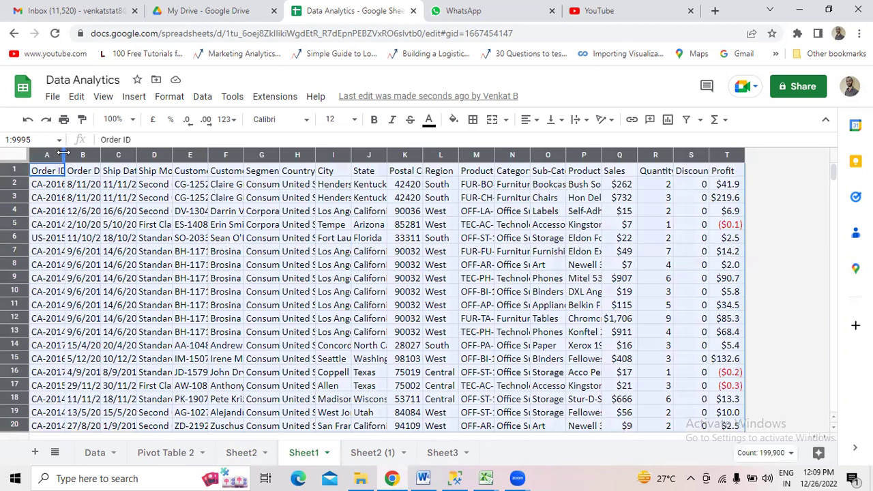
drag(63, 153, 64, 153)
double_click(63, 153)
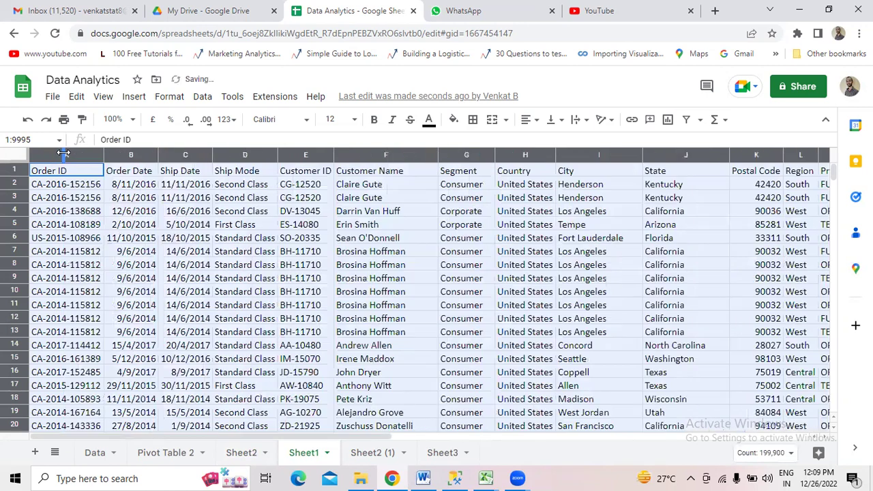
click(124, 174)
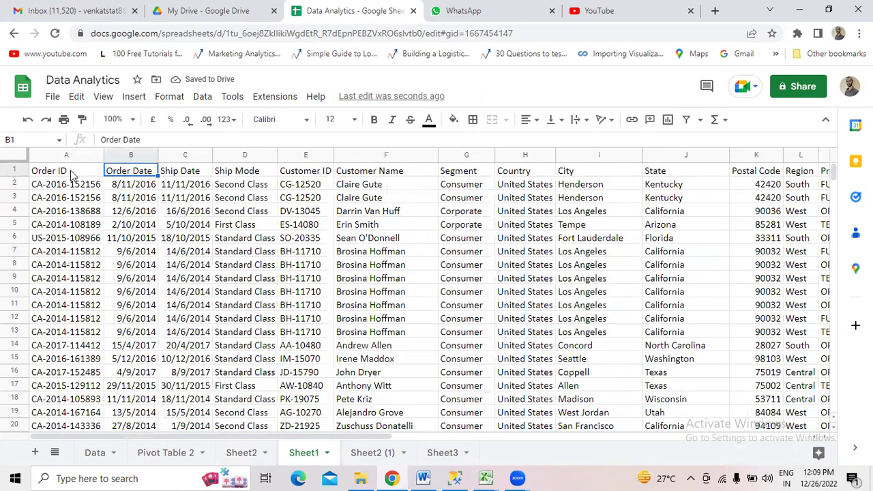
click(74, 175)
click(124, 176)
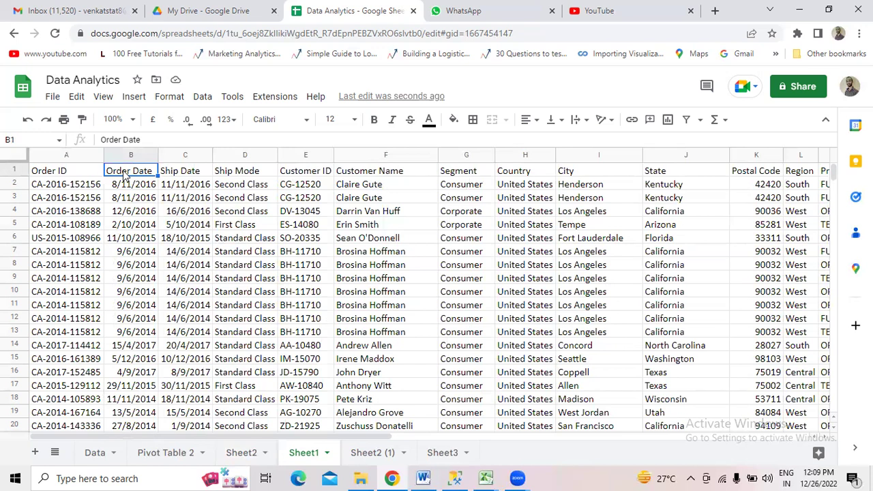